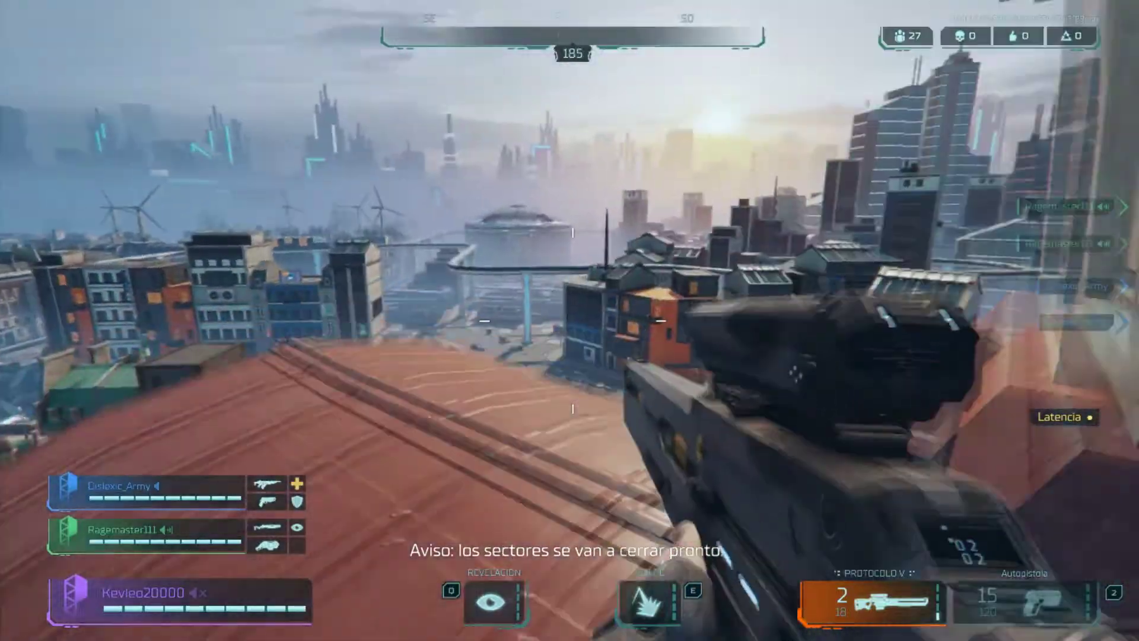
right_click(569, 321)
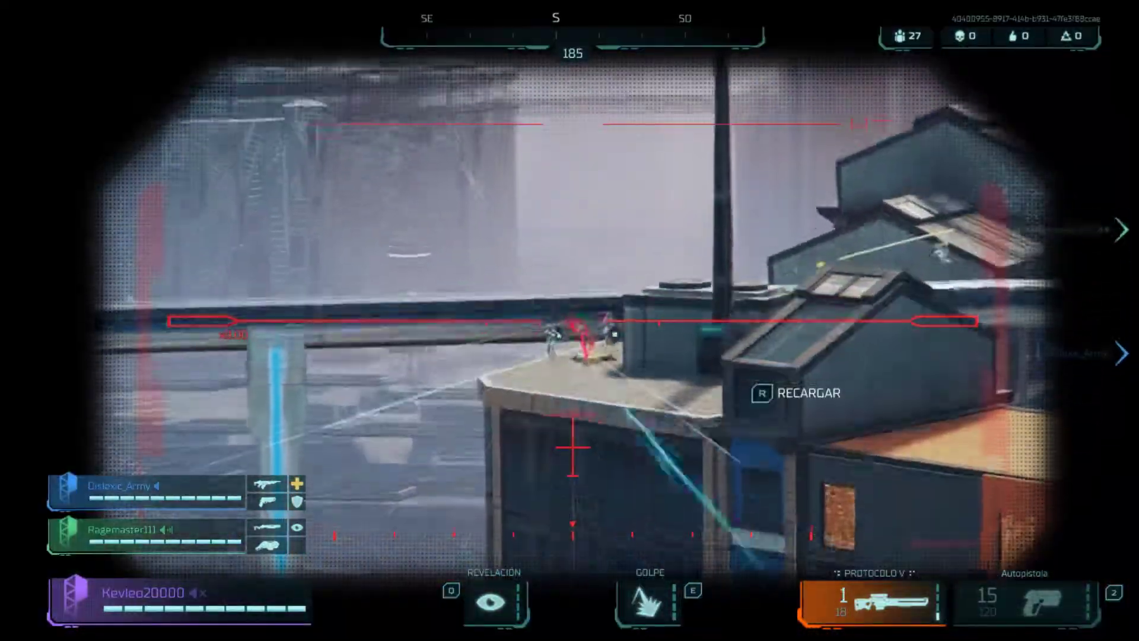
right_click(569, 320)
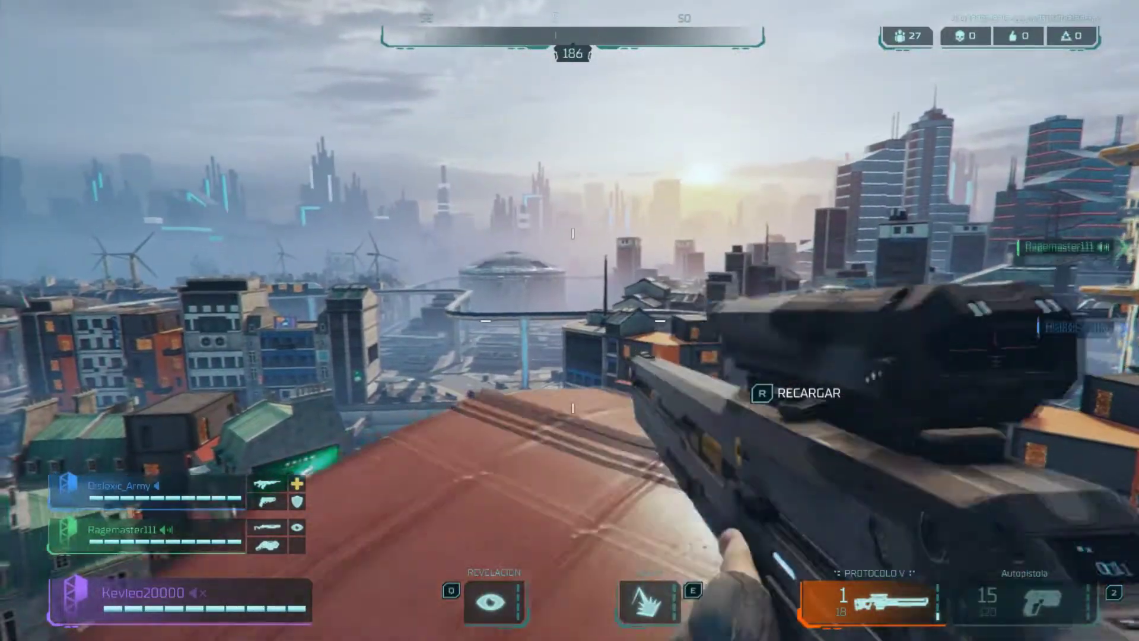
right_click(569, 320)
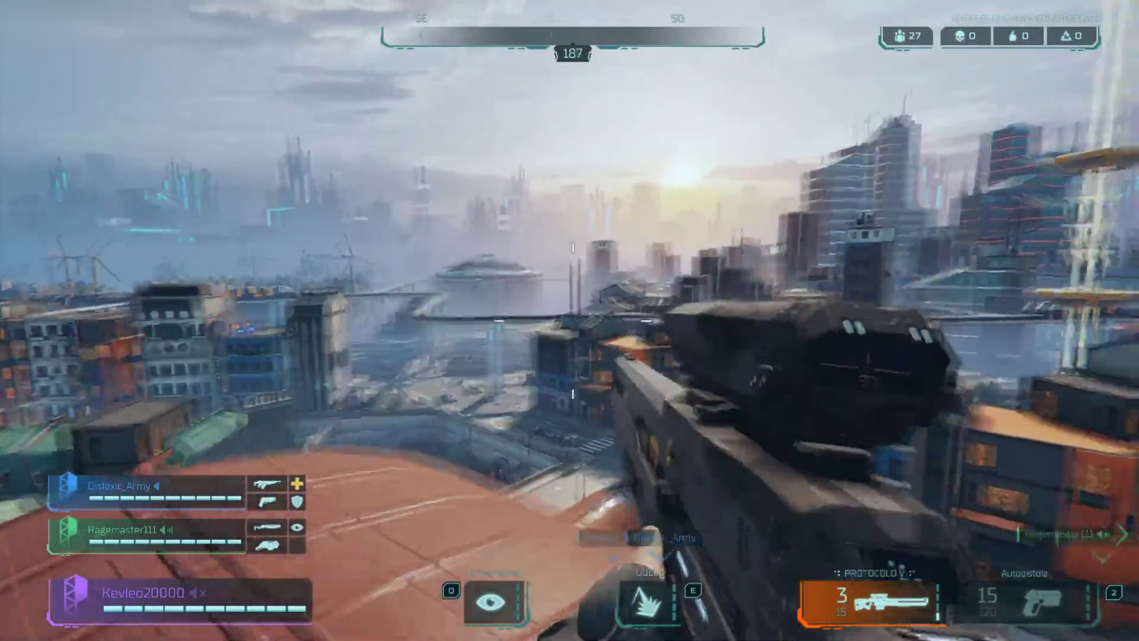
right_click(570, 320)
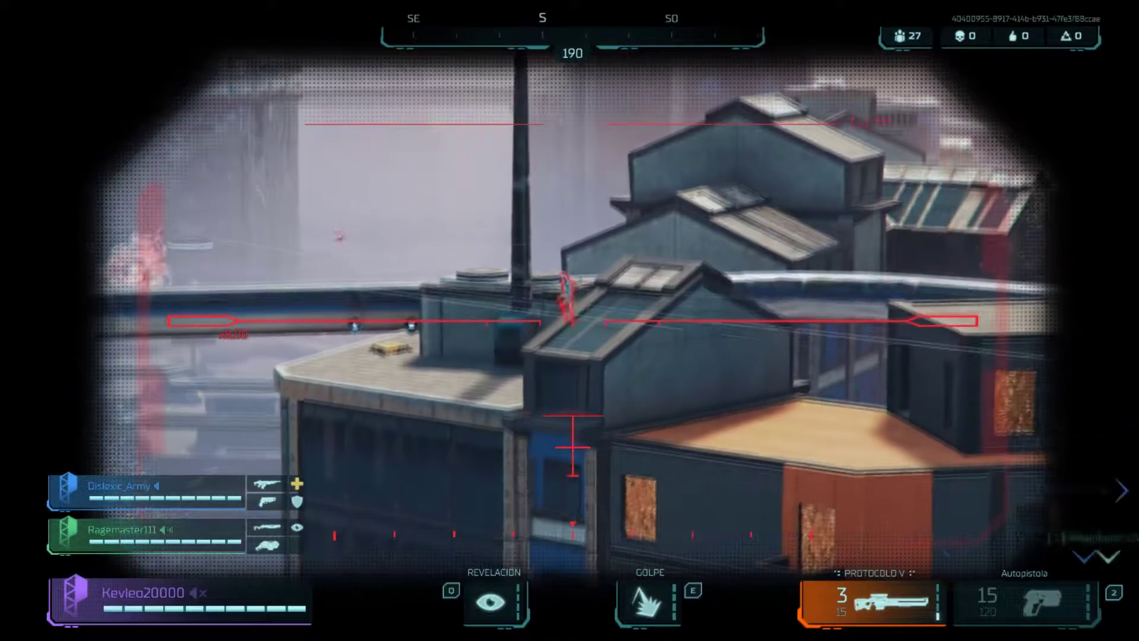
click(570, 320)
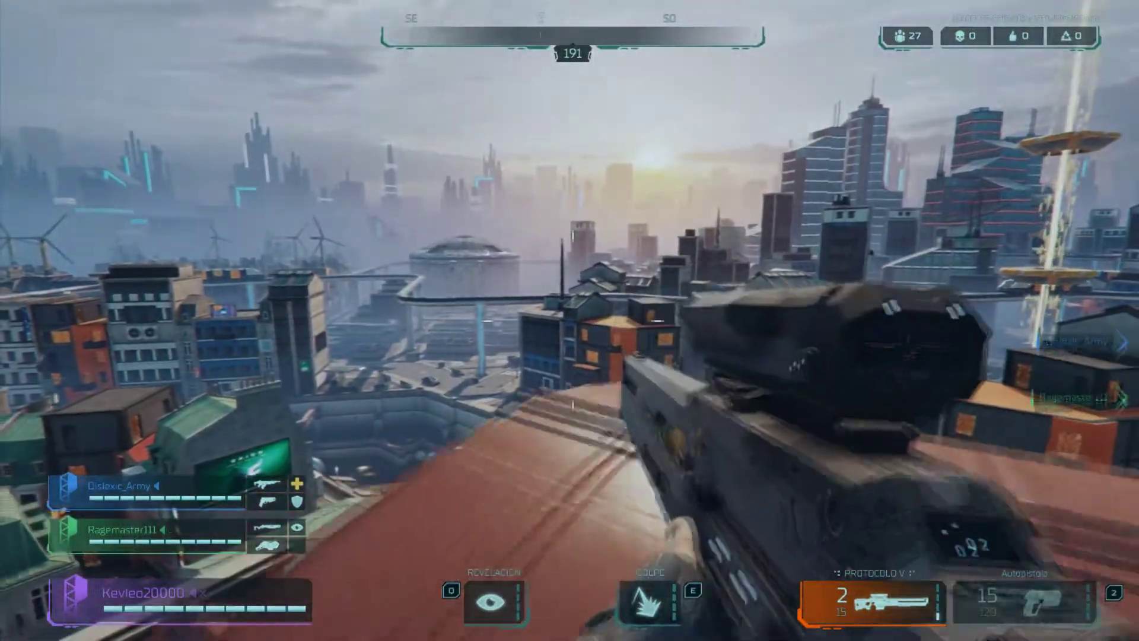
right_click(569, 320)
click(570, 321)
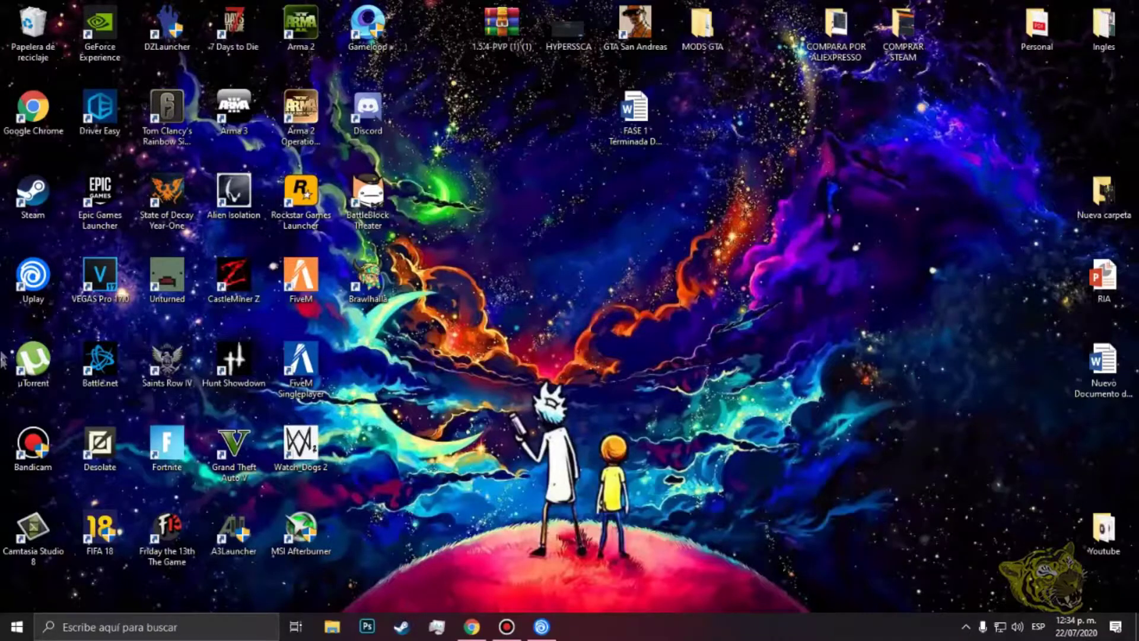
Step: Move the Uplay shortcut to the open middle area of the desktop and switch to the Chrome browser
drag(28, 304, 697, 304)
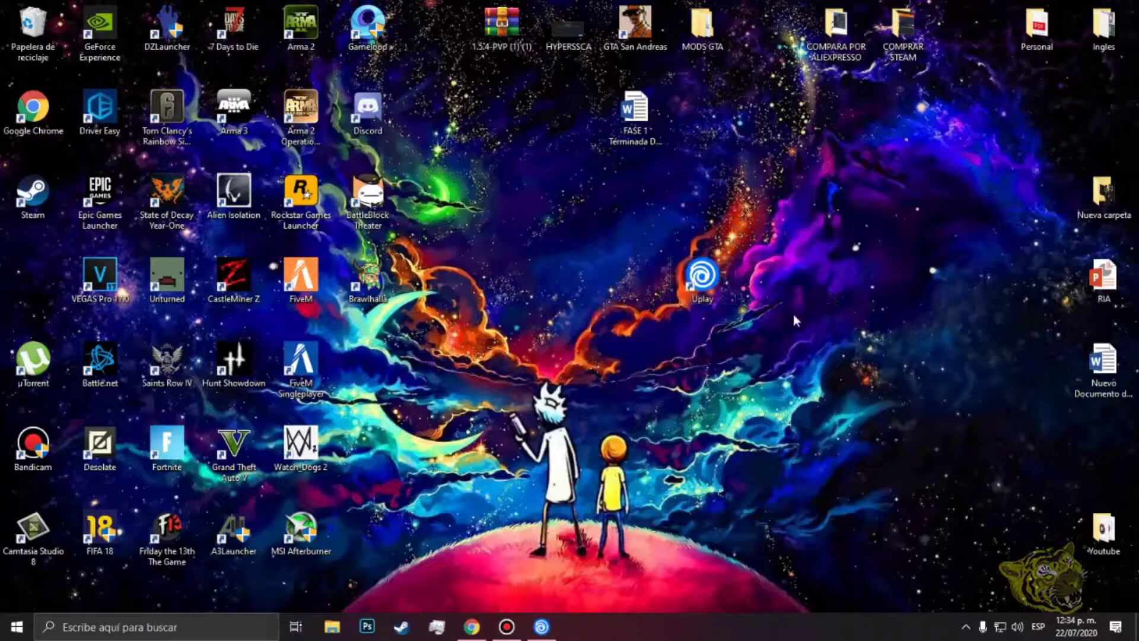
click(478, 635)
scroll(309, 309, up, 6)
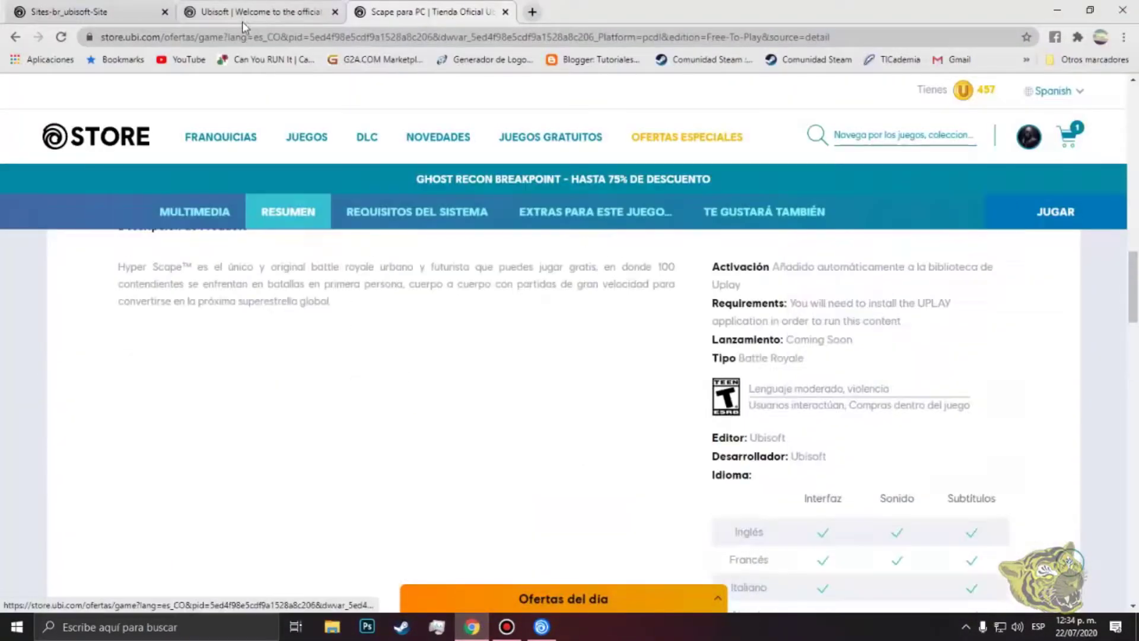
Step: Look over the Ubisoft home page, including the Hyper Scape banner and the list of further games
click(242, 14)
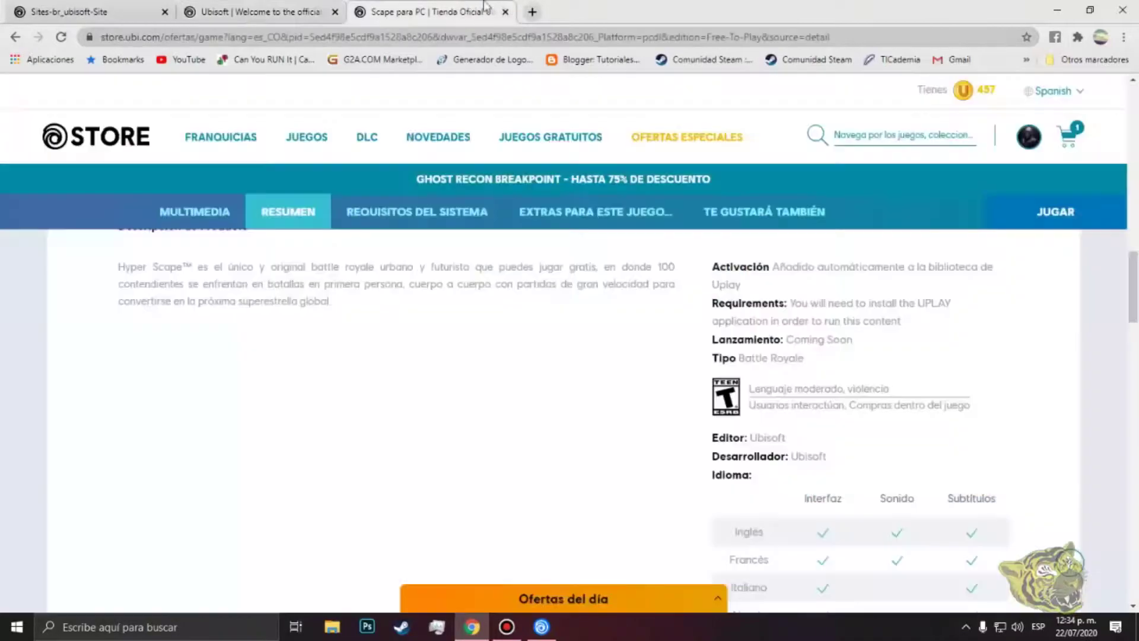
click(474, 11)
click(531, 12)
click(261, 12)
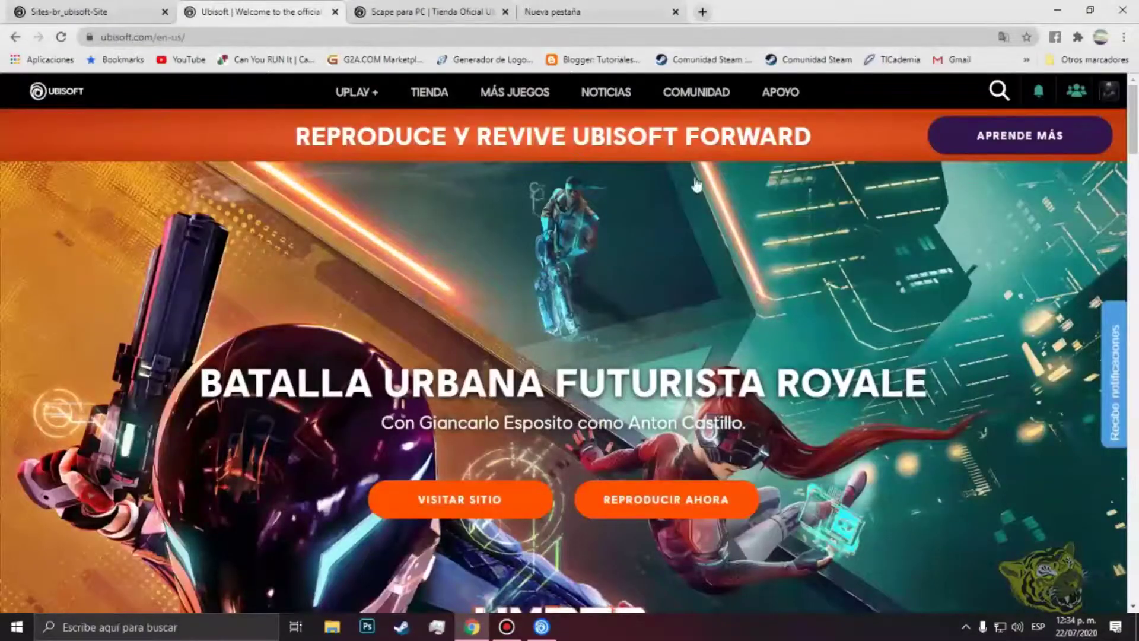
scroll(699, 247, down, 3)
scroll(697, 247, up, 4)
scroll(696, 246, down, 6)
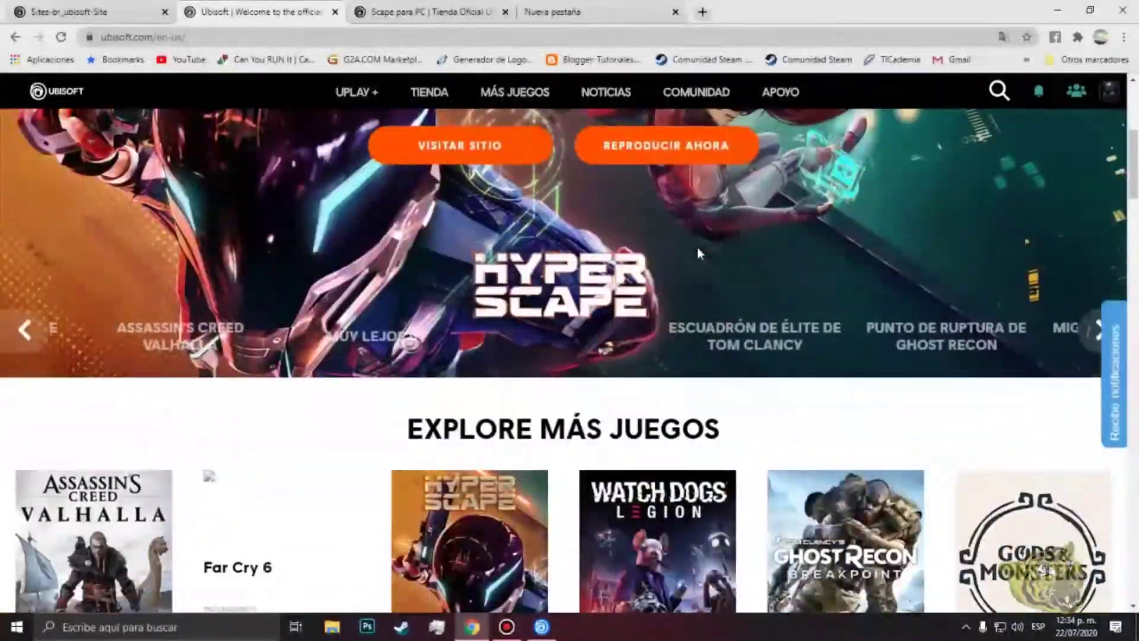
scroll(696, 247, up, 6)
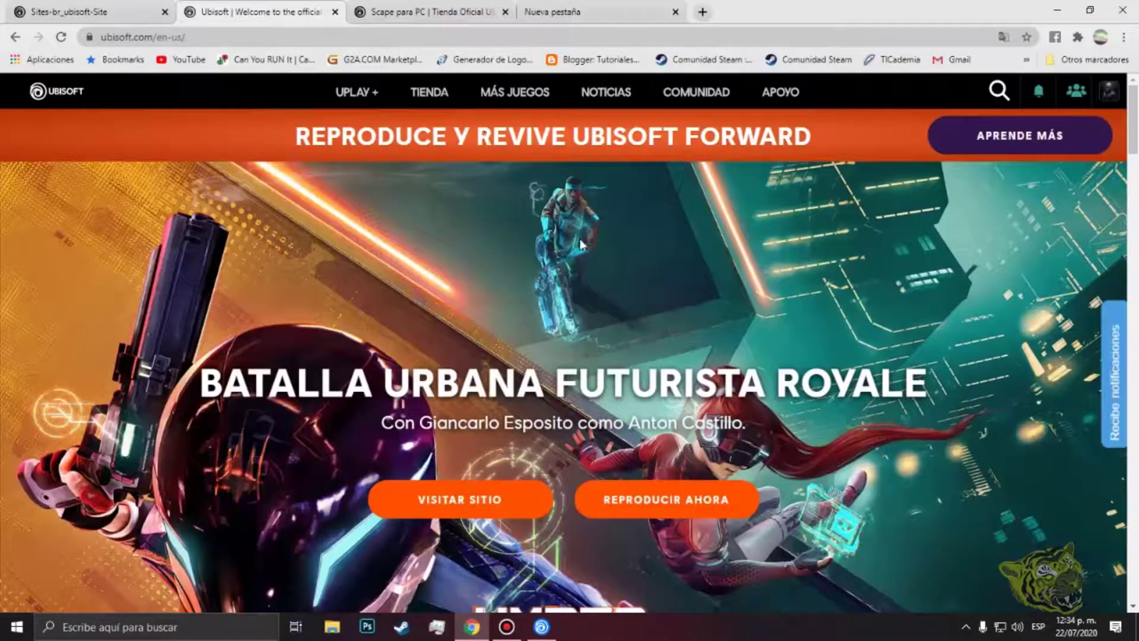
Step: Look through the Hyper Scape product page in the Ubisoft Store, including its summary, media and Free-To-Play header
click(400, 5)
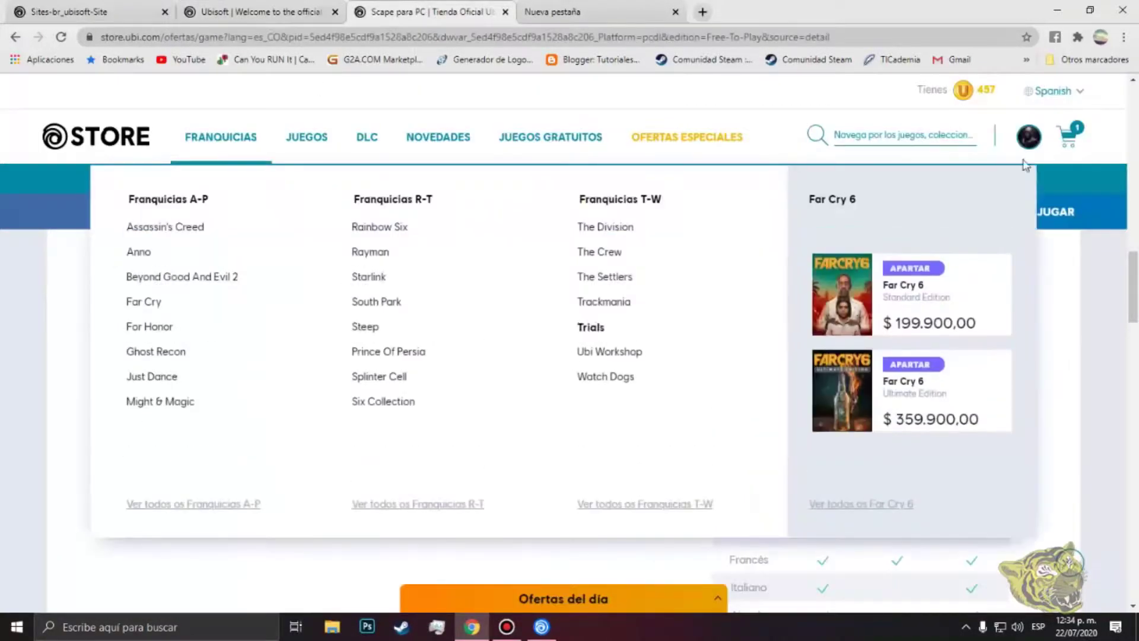
scroll(401, 272, down, 8)
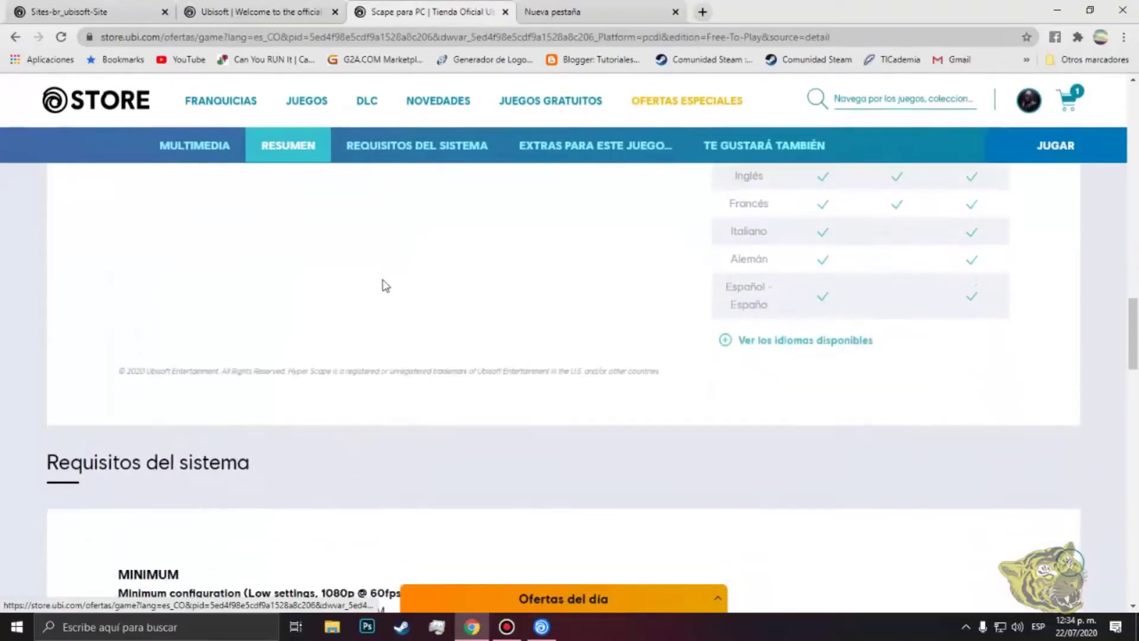
scroll(356, 247, up, 8)
scroll(352, 283, up, 5)
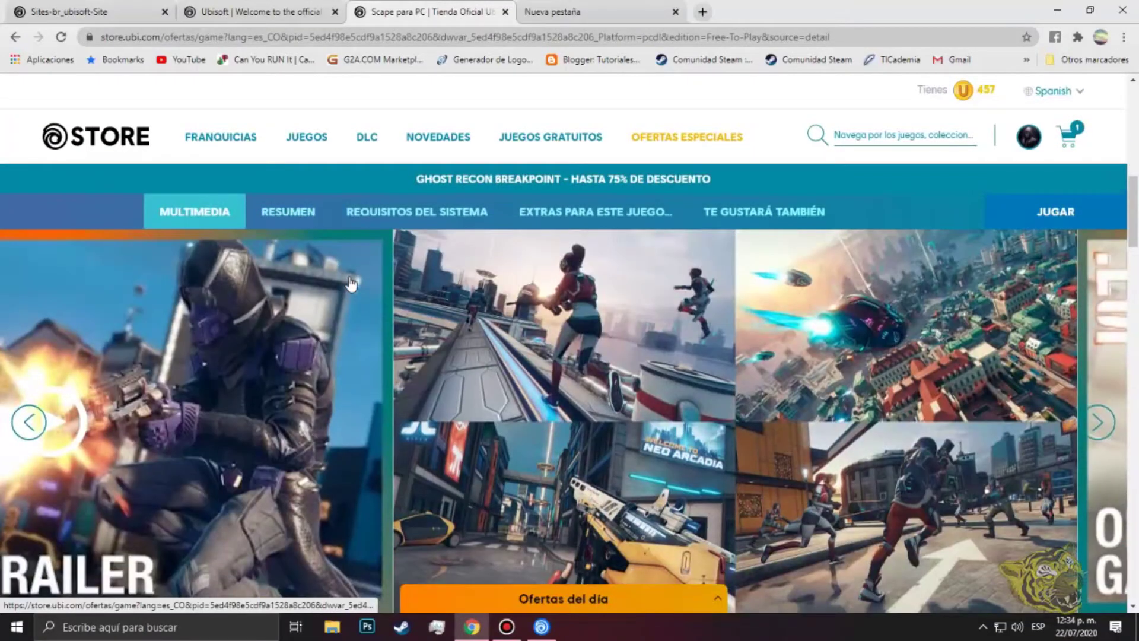
scroll(351, 283, up, 3)
scroll(351, 283, up, 5)
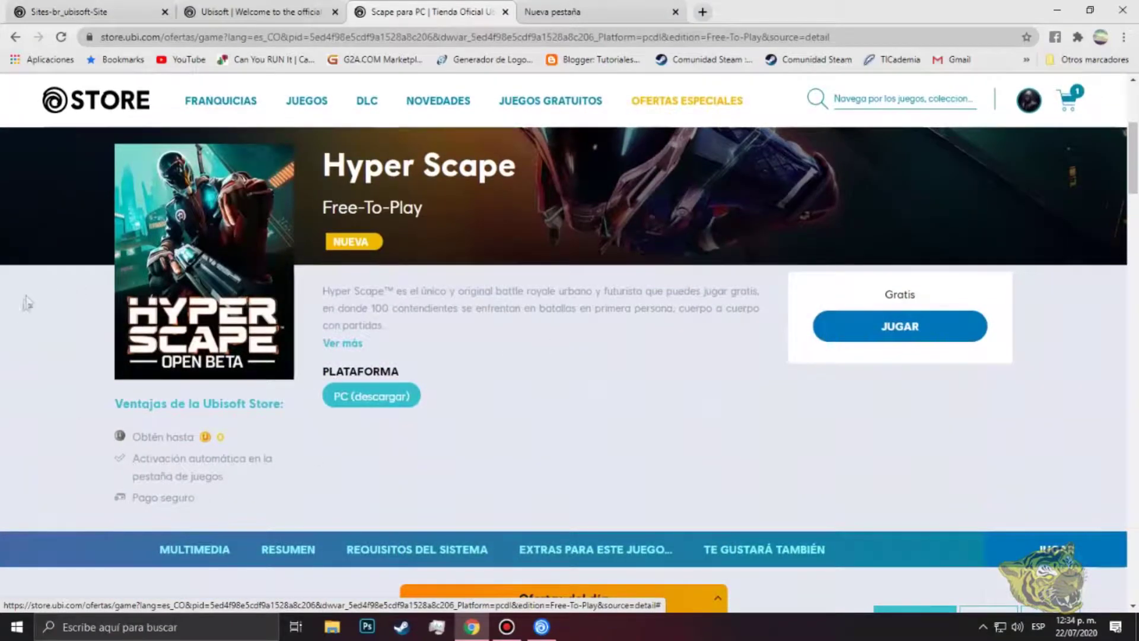
Step: Open the play prompt for Hyper Scape with its Uplay download choice, and dismiss it
click(924, 336)
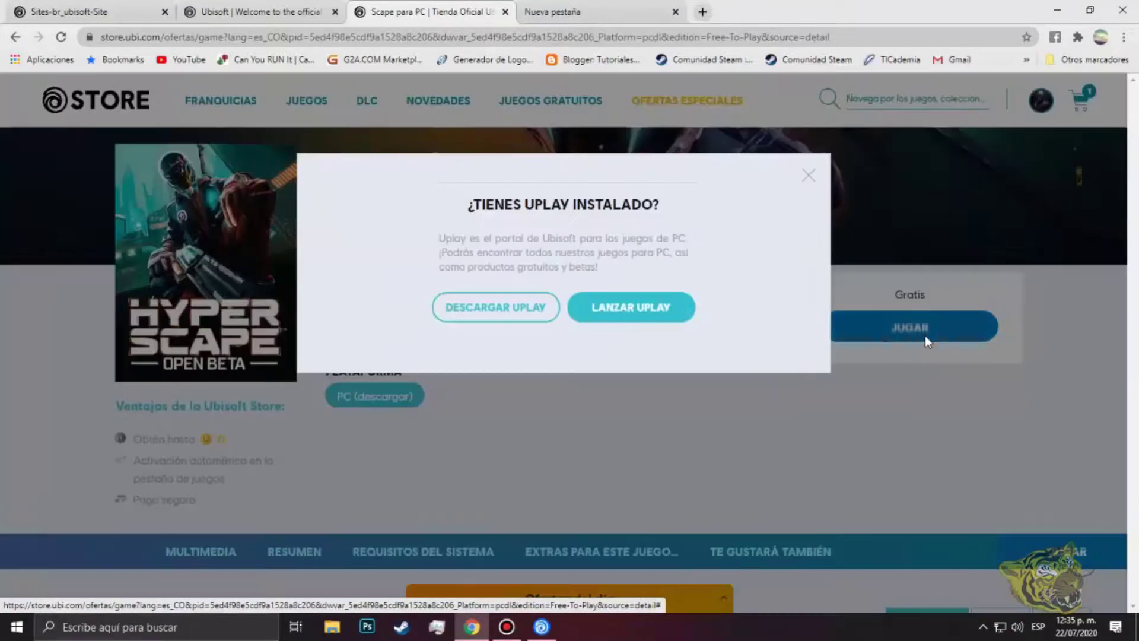
click(536, 299)
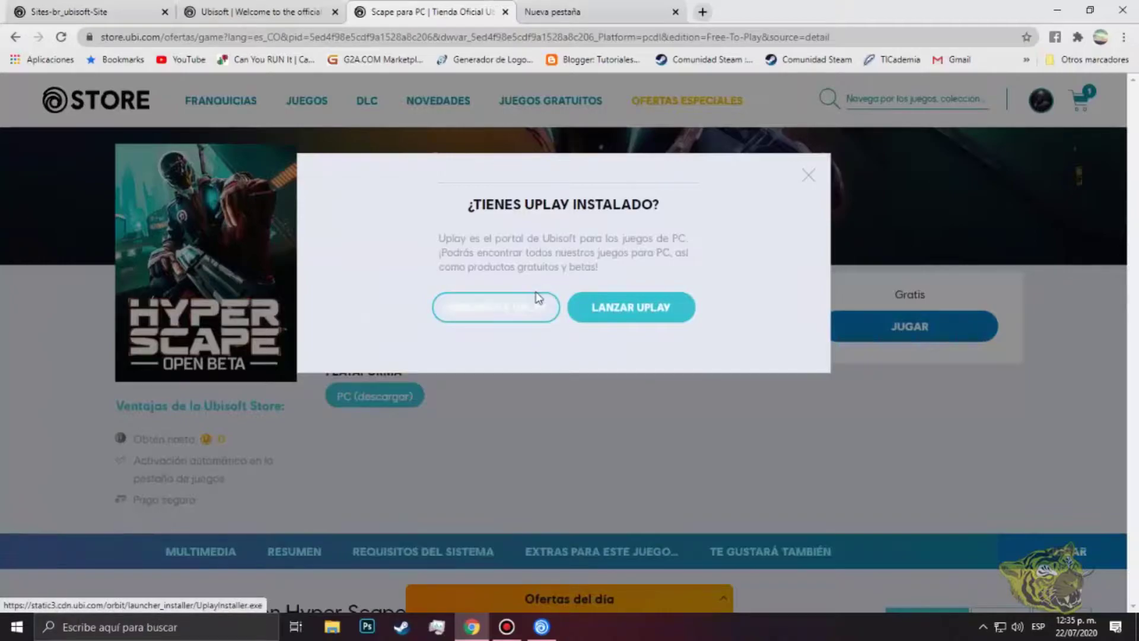
click(809, 179)
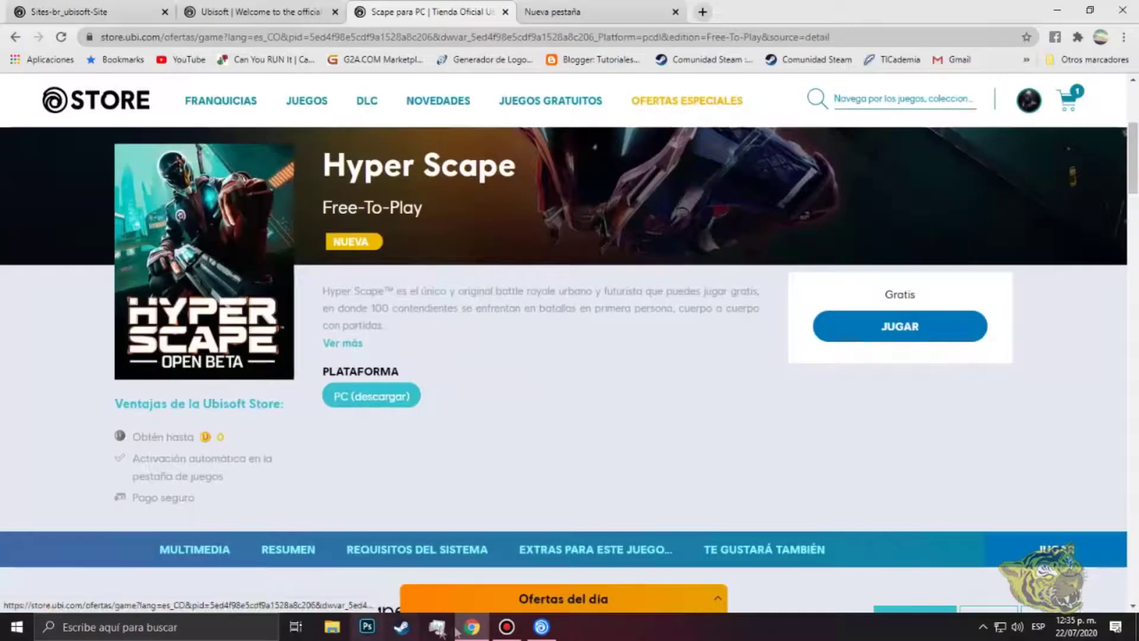
Step: Switch to Uplay and search its store for "hyperscape"
click(537, 629)
click(520, 177)
text(hypers)
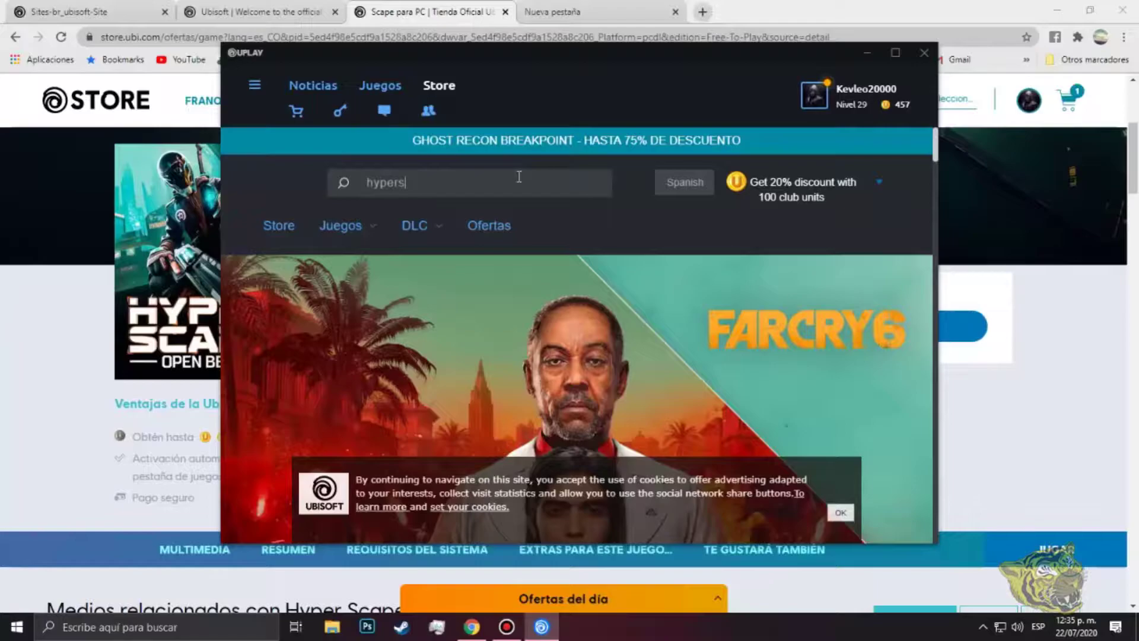
text(cpar)
key(BackSpace)
key(BackSpace)
text(ape)
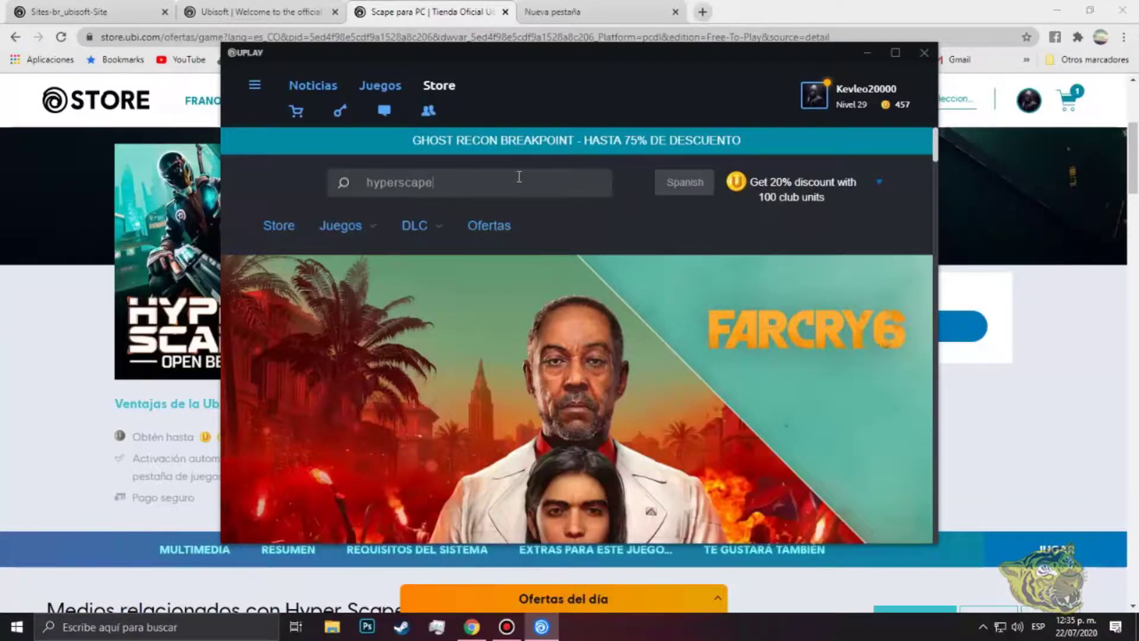
key(Return)
Step: Open the Free-To-Play Hyper Scape product page from the search results and maximize the Uplay window
scroll(682, 291, down, 5)
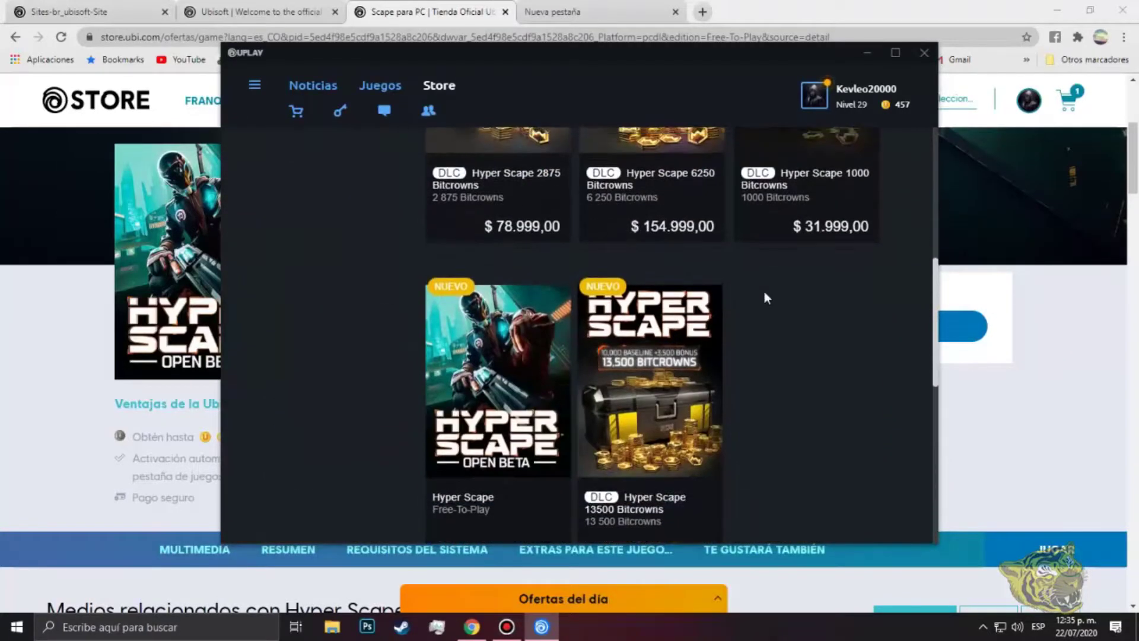
scroll(765, 296, down, 5)
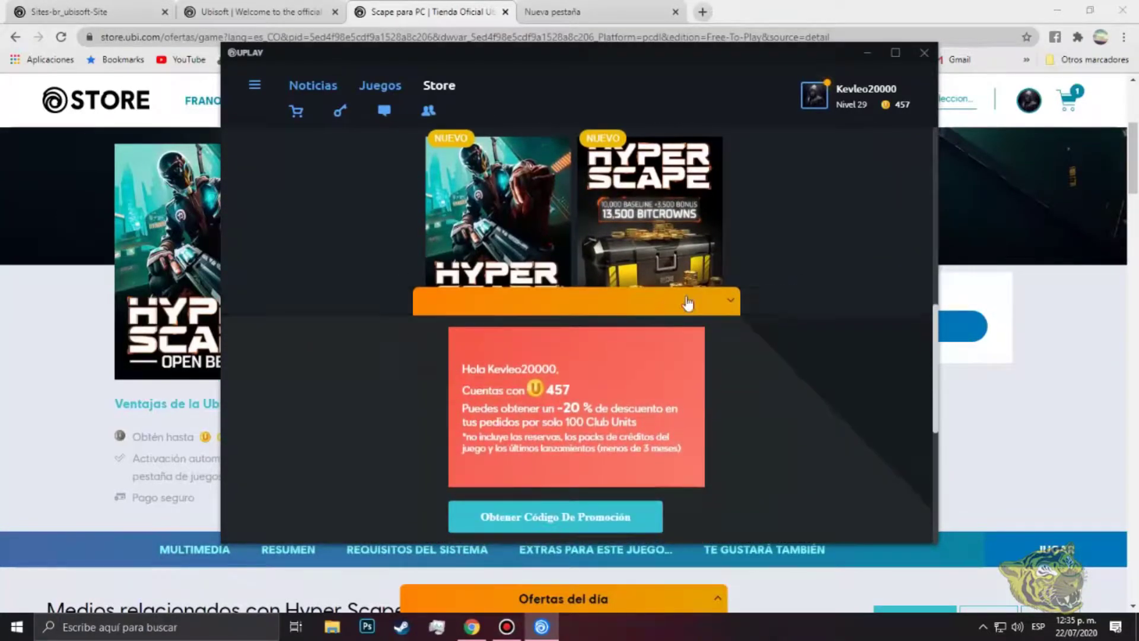
click(688, 303)
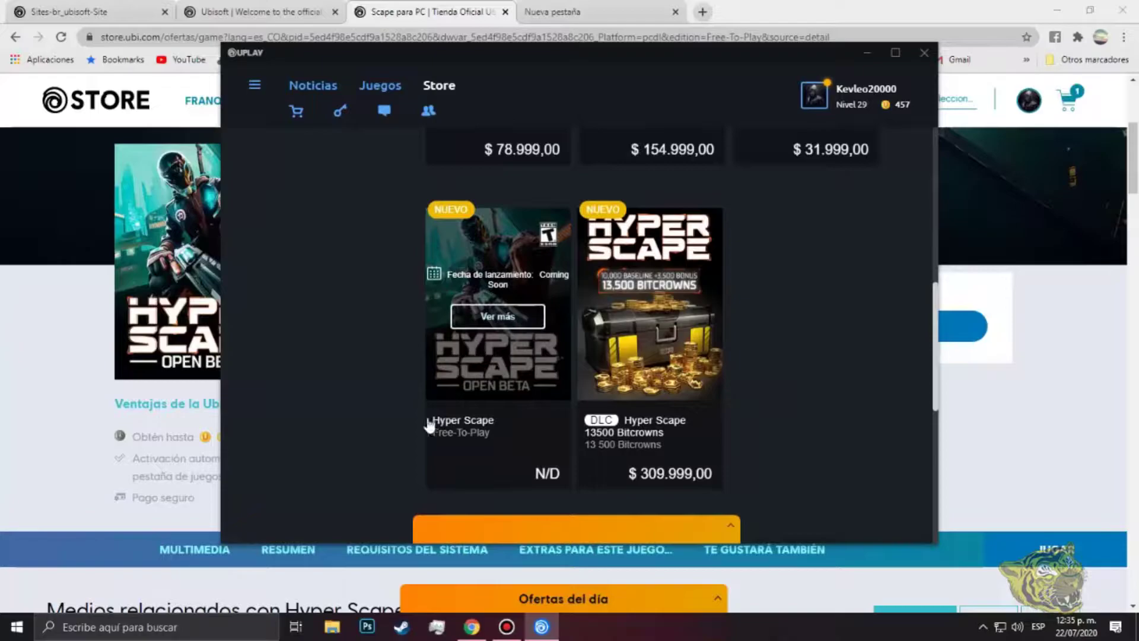
click(473, 320)
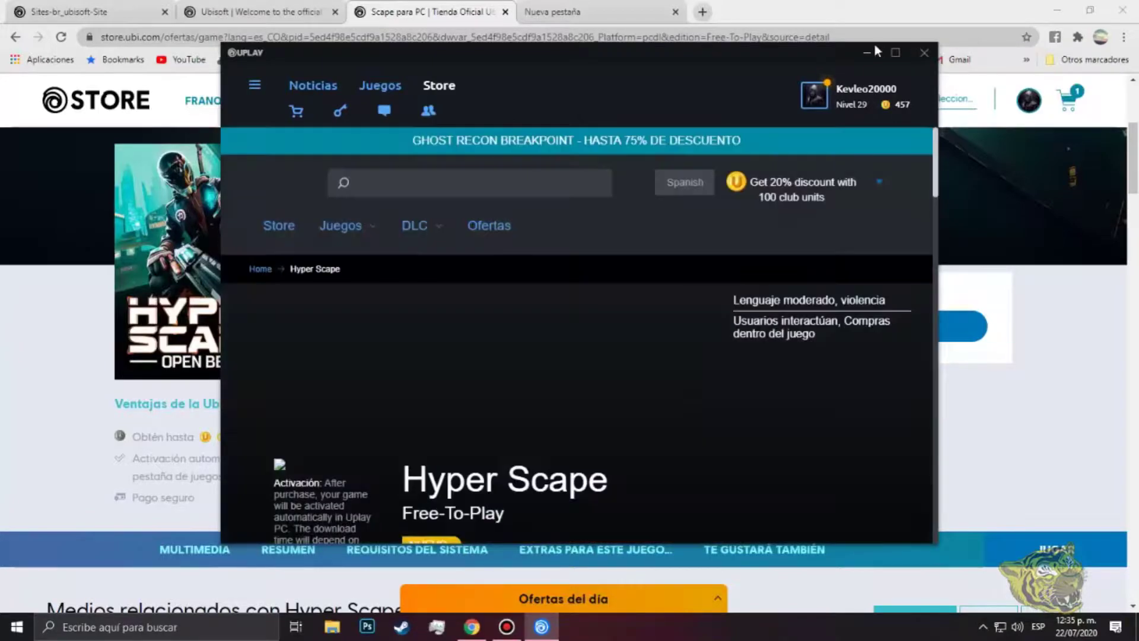
click(895, 53)
scroll(33, 293, down, 5)
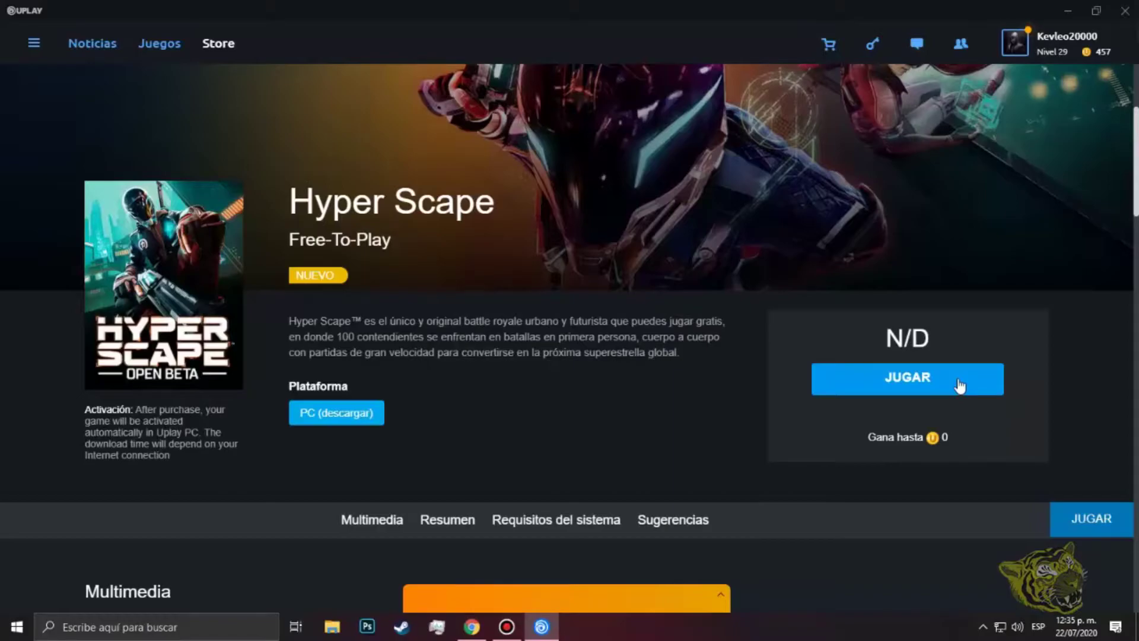
Step: Bring up the prompt for attaching Hyper Scape to the Ubisoft account and close it without accepting
click(959, 383)
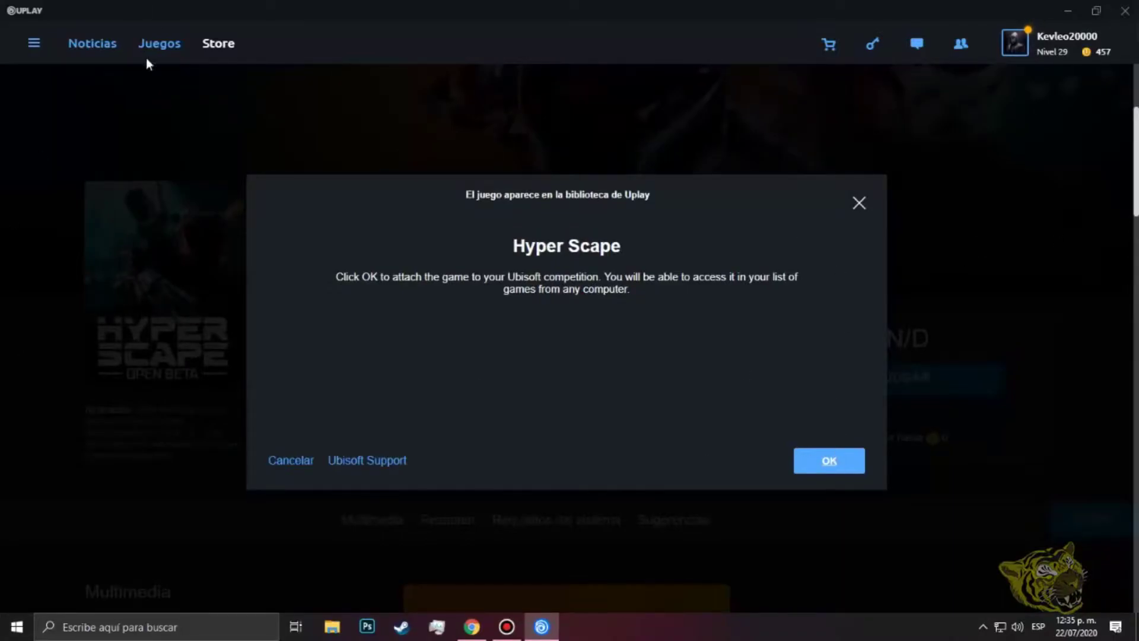
click(862, 202)
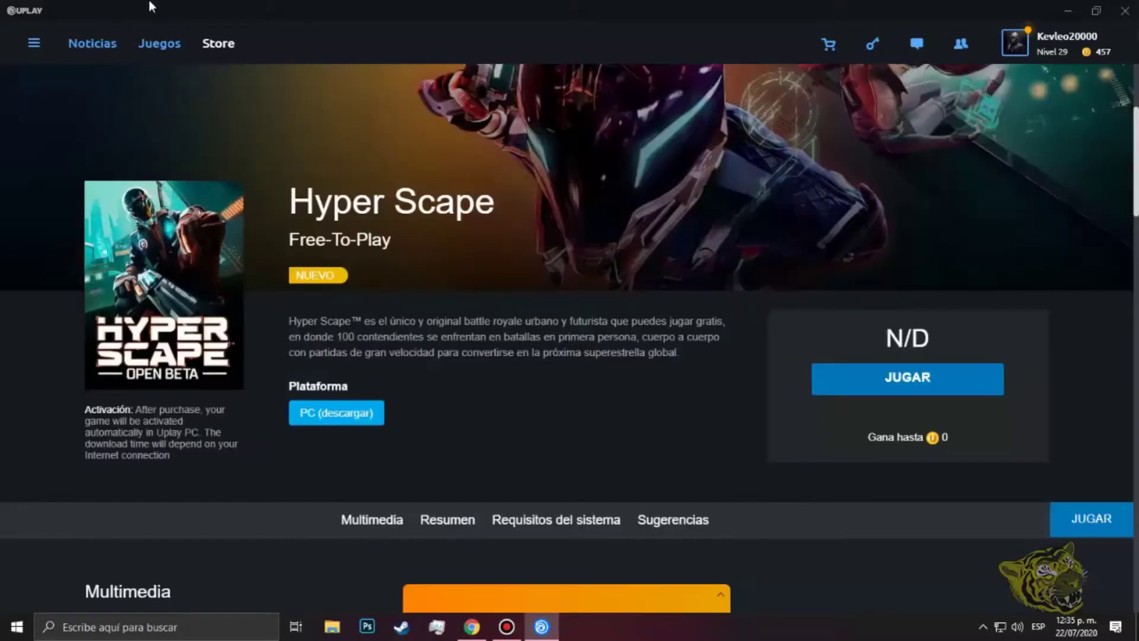
Step: Open Hyper Scape from the owned games library and start its download
click(159, 43)
scroll(531, 344, down, 8)
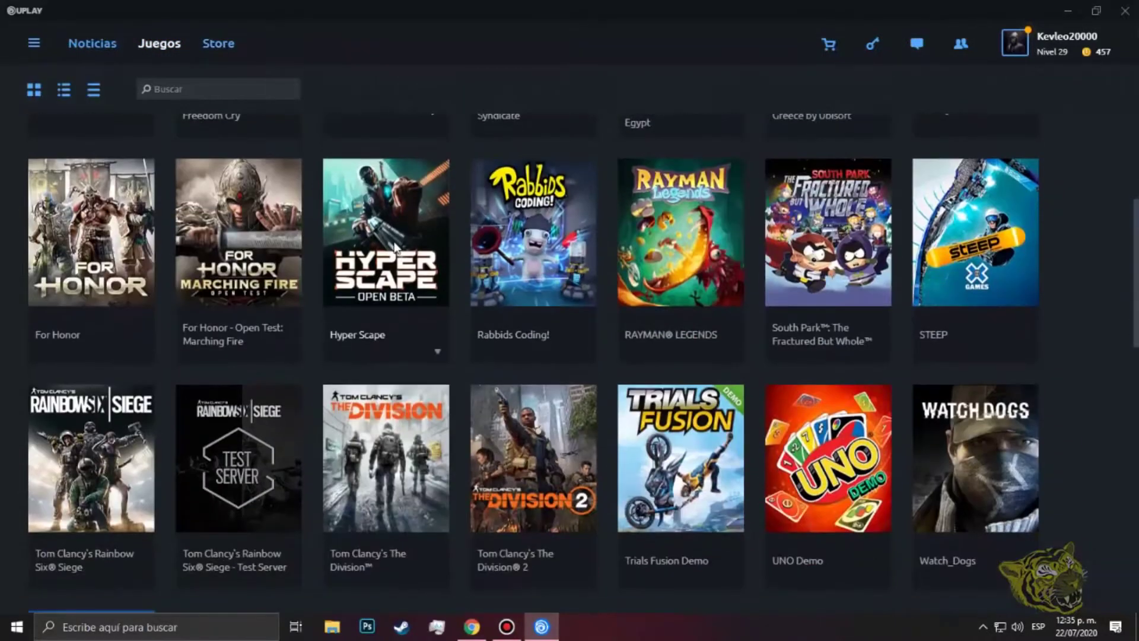
click(394, 246)
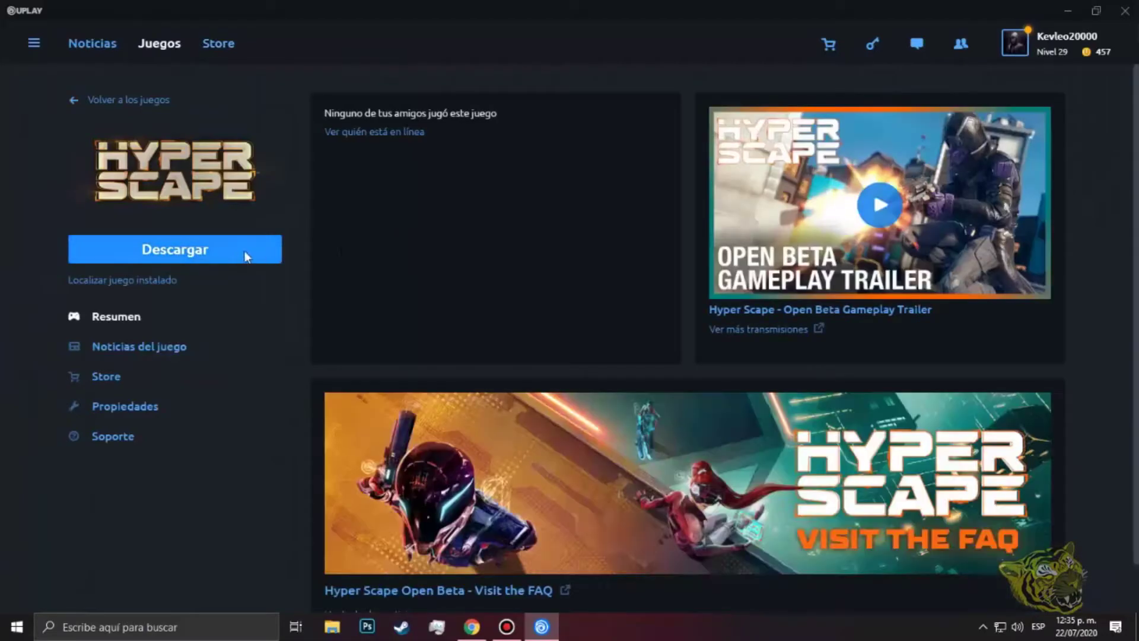
click(236, 251)
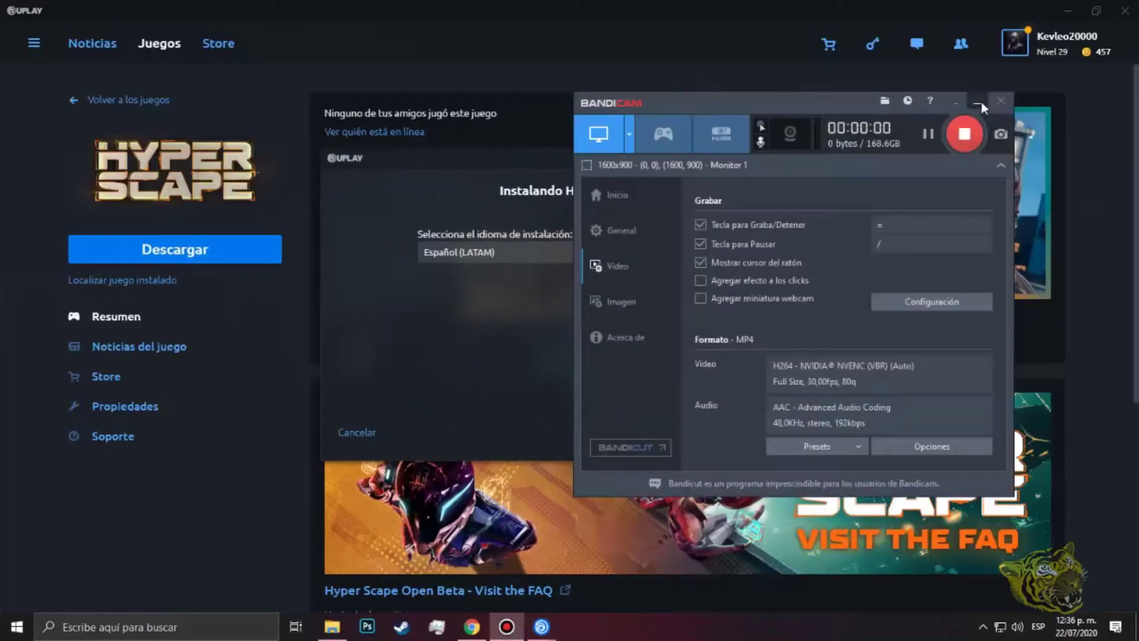
Step: Minimize the Bandicam window and continue the Hyper Scape installation with Español (LATAM) as the language
click(980, 103)
click(804, 158)
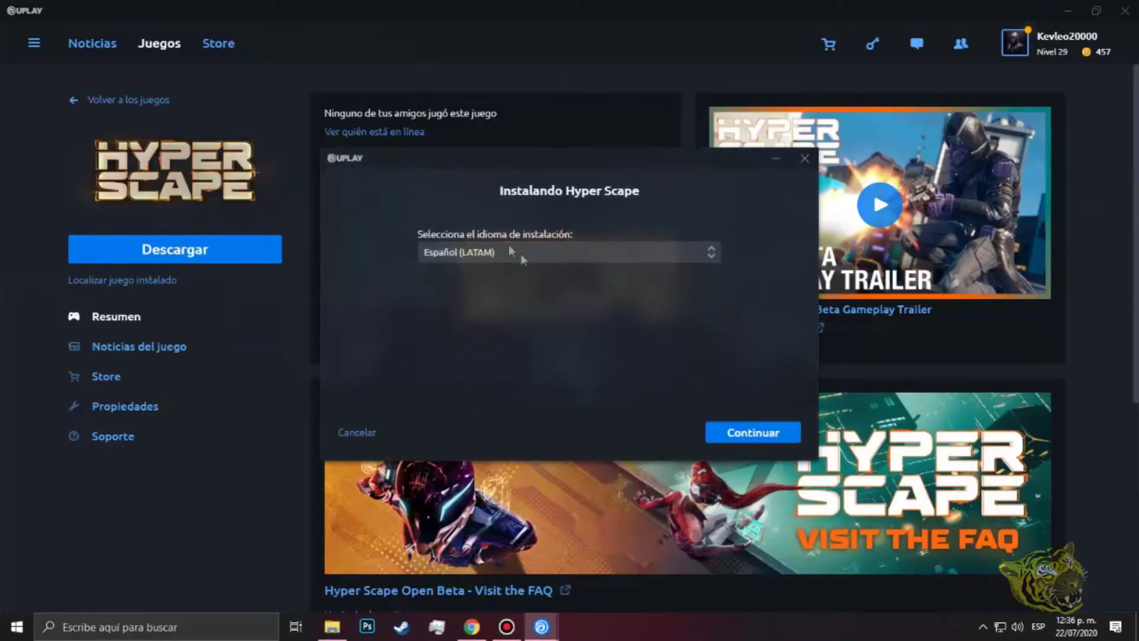
click(550, 247)
click(549, 246)
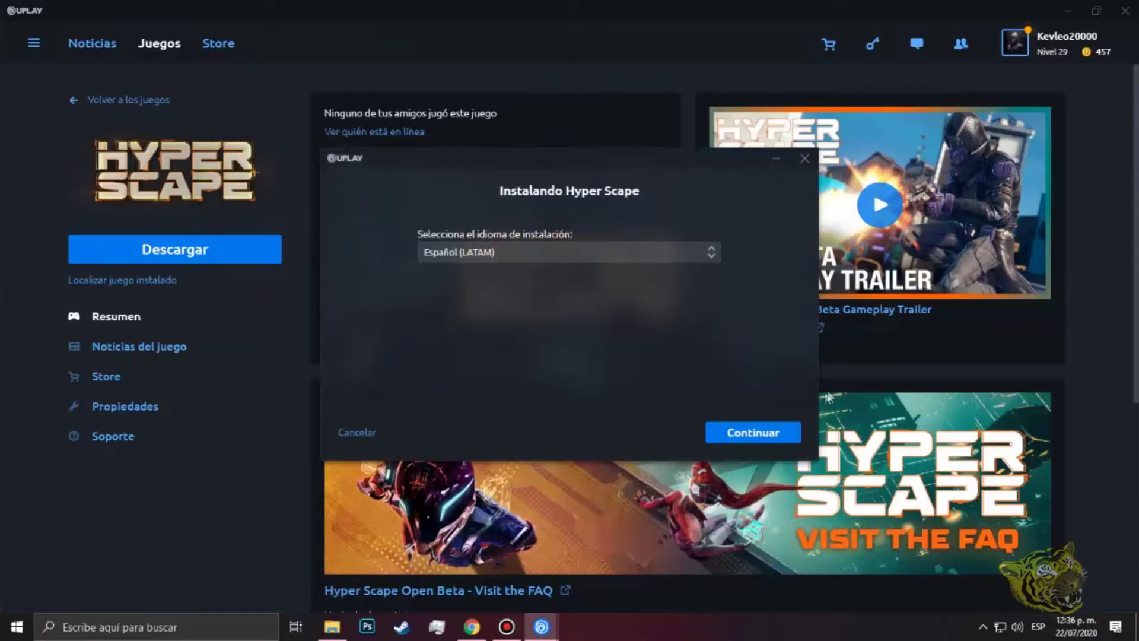
click(794, 438)
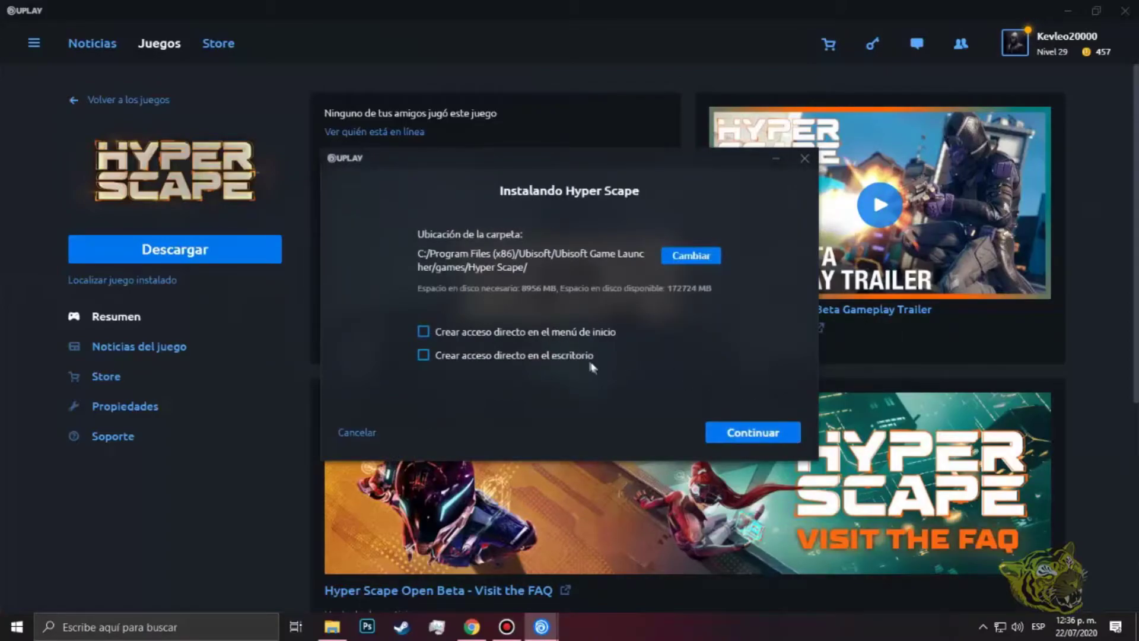
Step: Choose to create a desktop shortcut for Hyper Scape, keep the default install folder, and accept the EULA
click(552, 357)
click(745, 440)
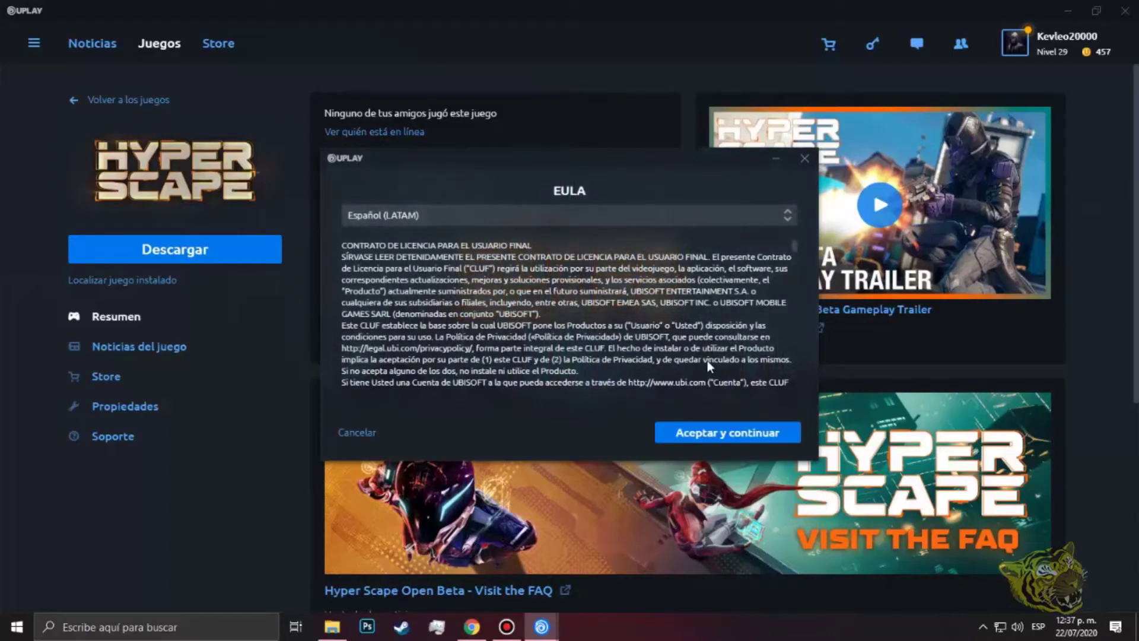
scroll(708, 361, down, 15)
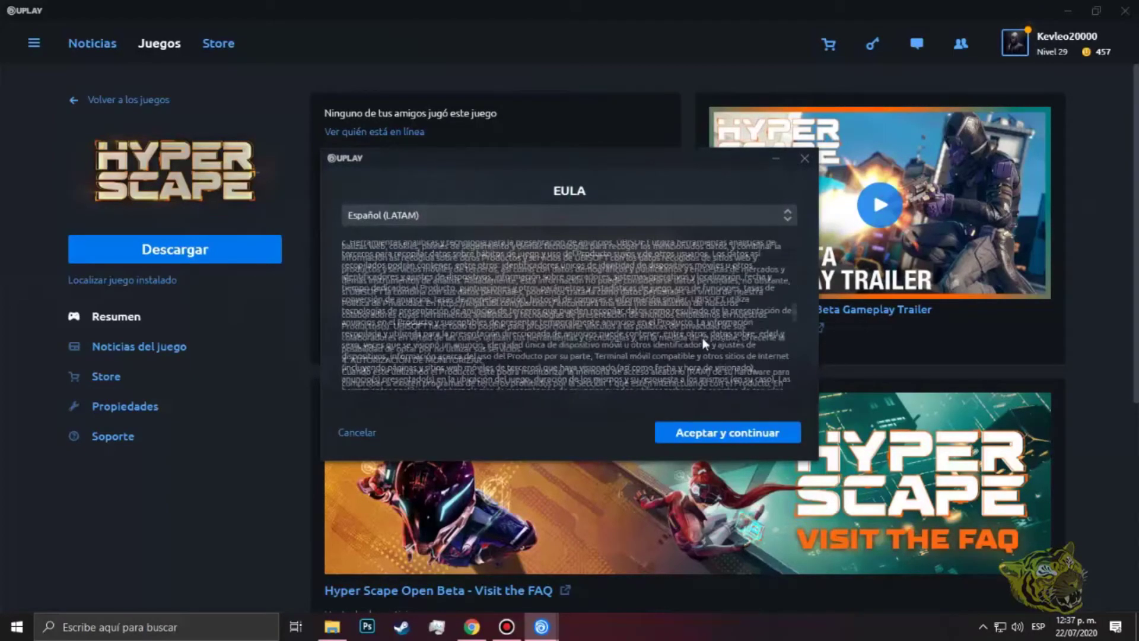
click(743, 440)
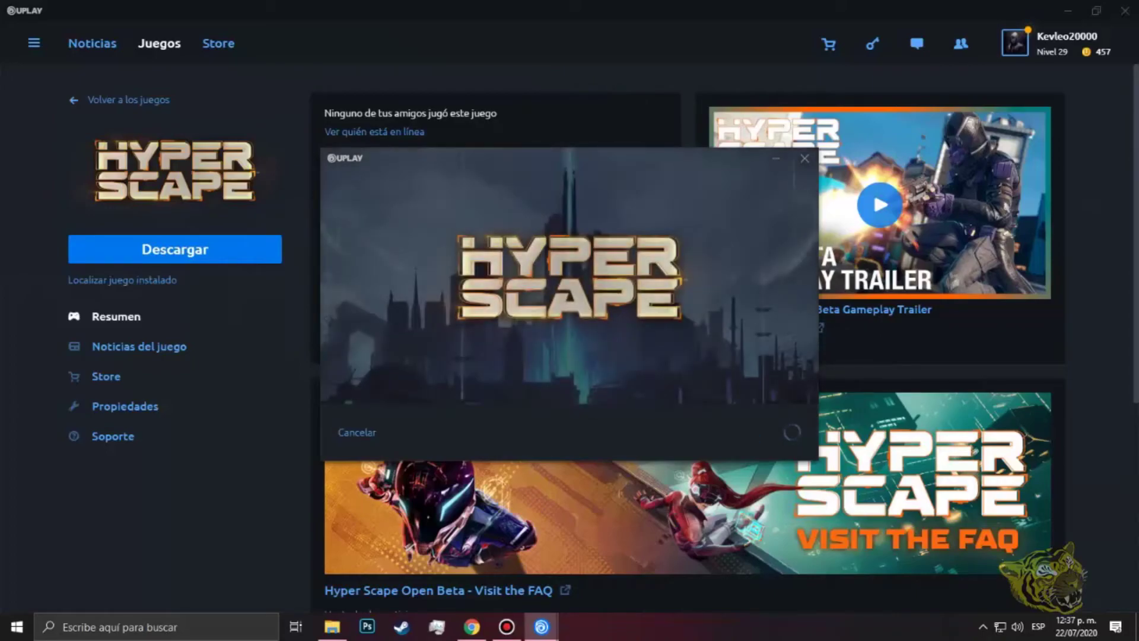